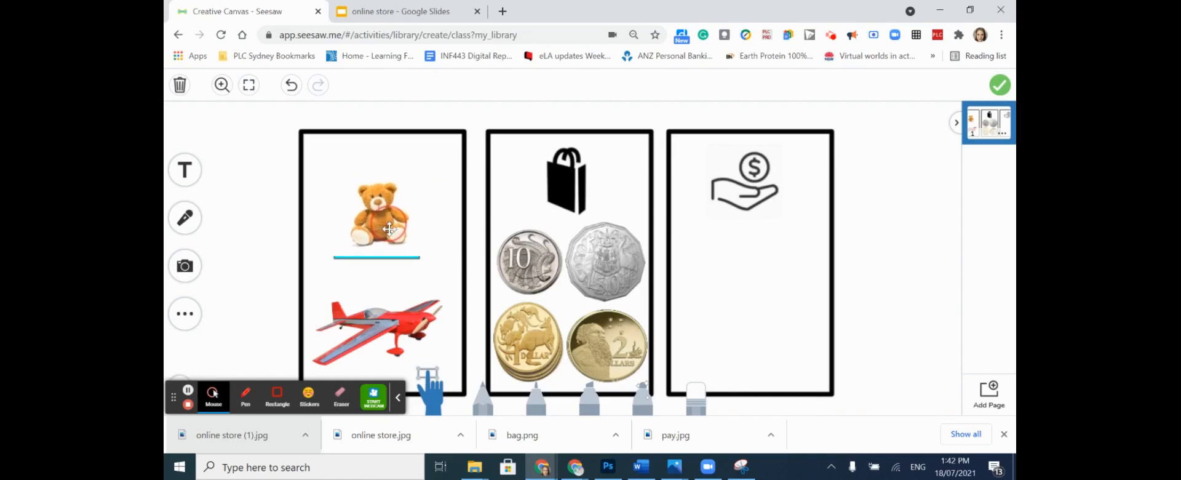
- Reposition the toy plane and the 10-cent, $1, $2 and 50-cent coins slightly within their boxes
mouse_move(394, 321)
mouse_down()
mouse_move(401, 309)
mouse_move(399, 319)
mouse_up()
drag(544, 275, 539, 254)
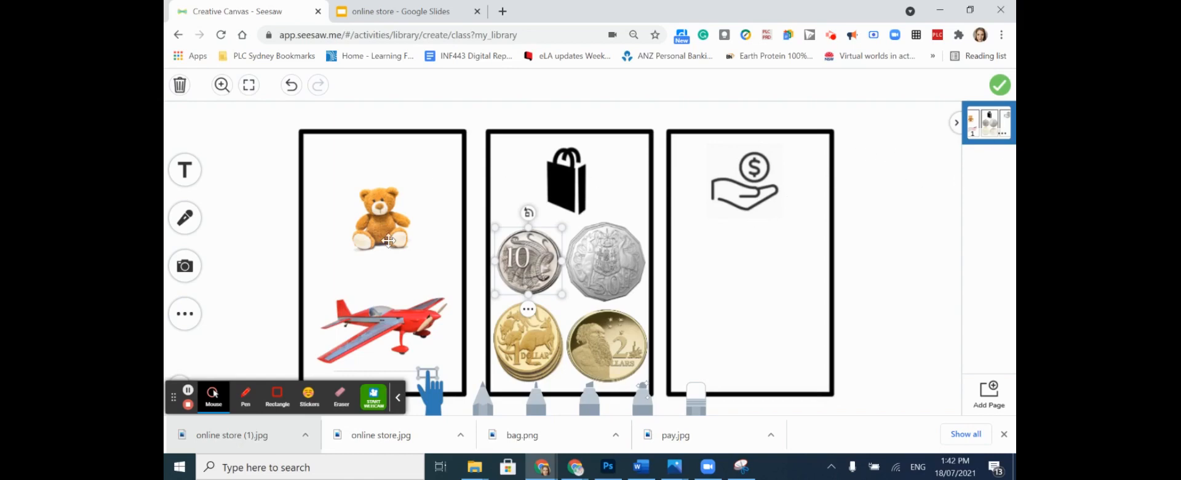
mouse_move(528, 341)
mouse_down()
mouse_move(651, 336)
mouse_move(714, 305)
mouse_move(528, 340)
mouse_up()
mouse_move(605, 343)
mouse_down()
mouse_move(760, 303)
mouse_move(594, 353)
mouse_up()
mouse_move(611, 262)
mouse_down()
mouse_move(784, 256)
mouse_move(609, 263)
mouse_up()
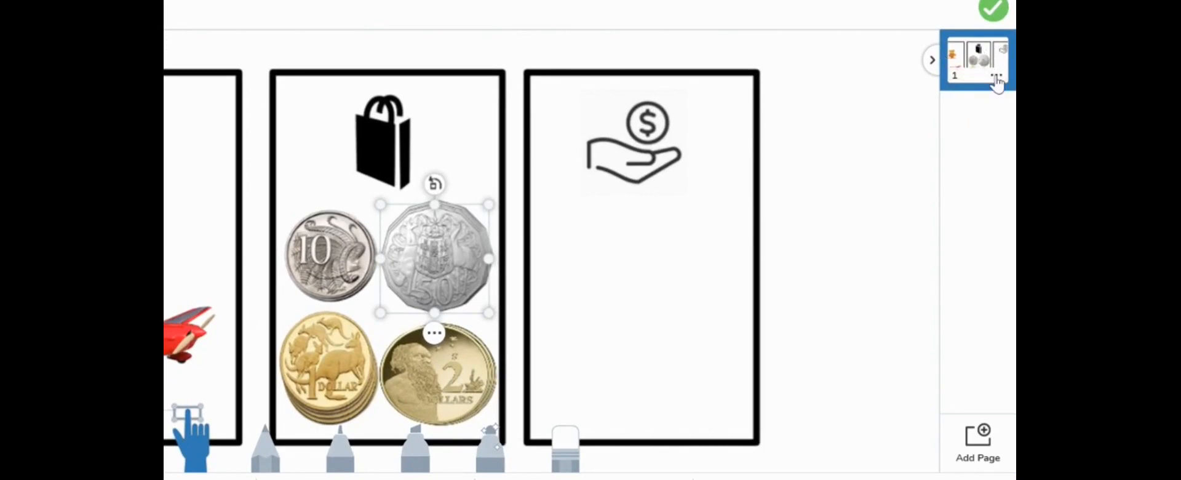
- Duplicate the online store page twice to make three identical pages
click(997, 77)
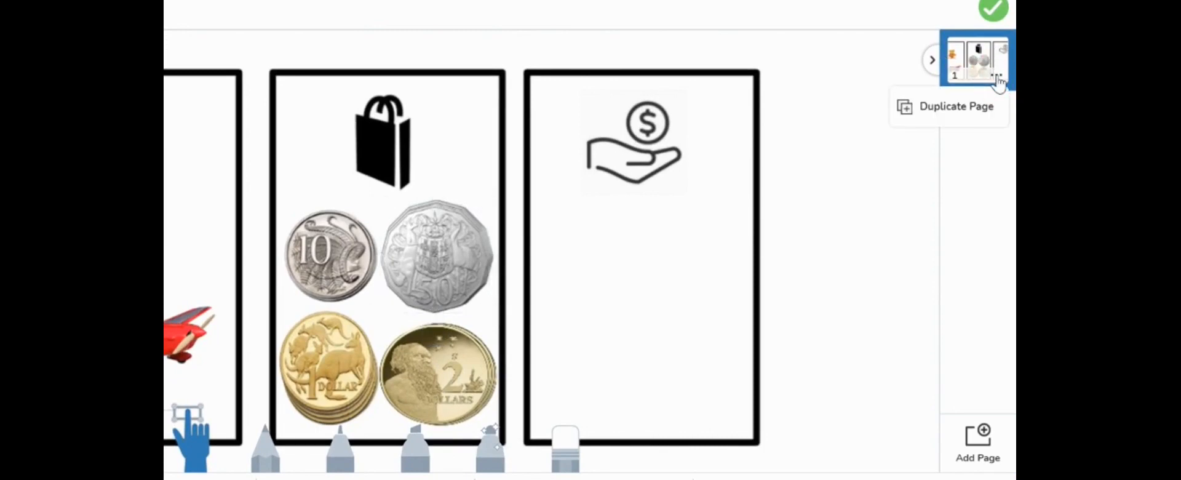
click(984, 110)
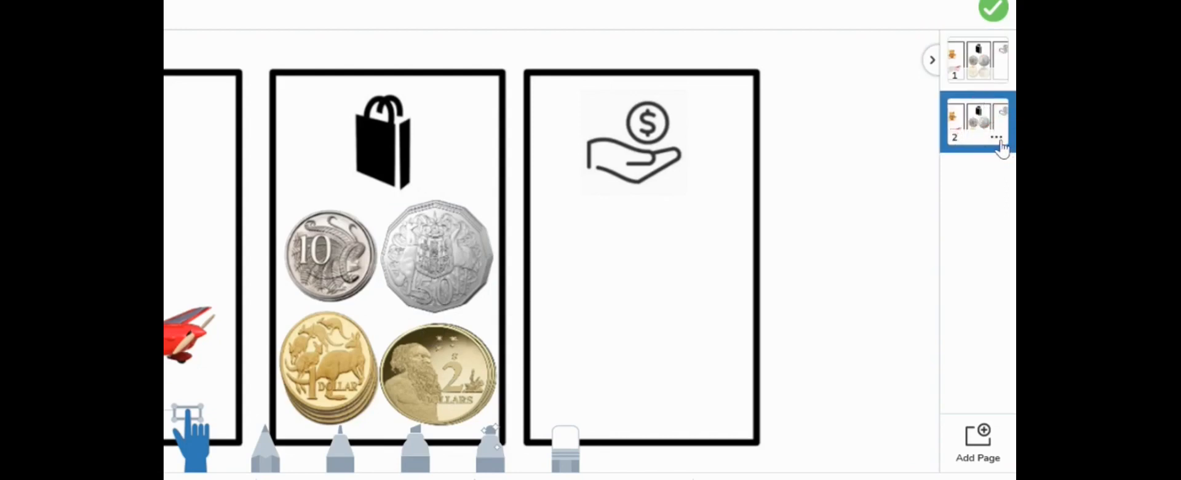
click(998, 138)
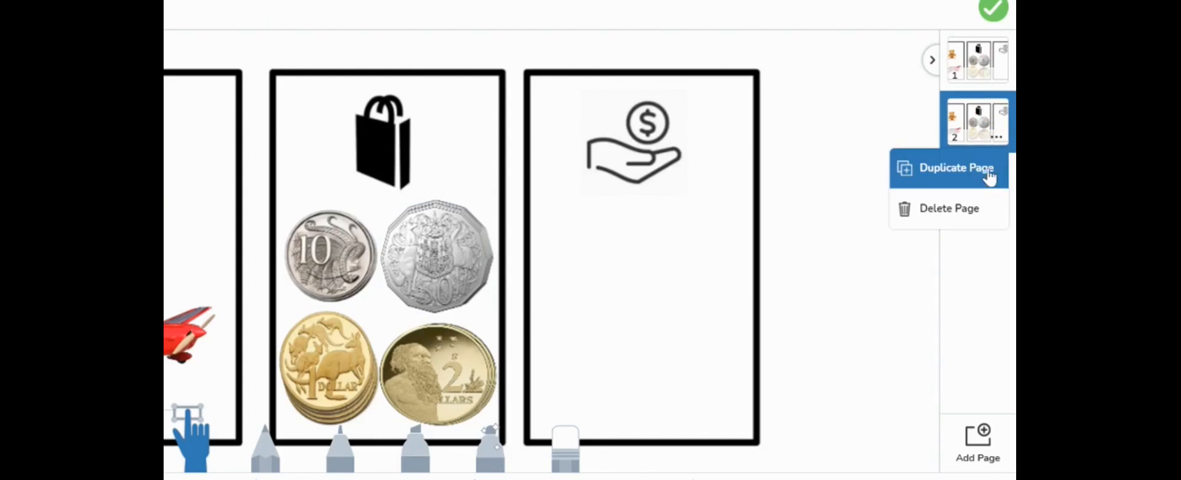
click(987, 173)
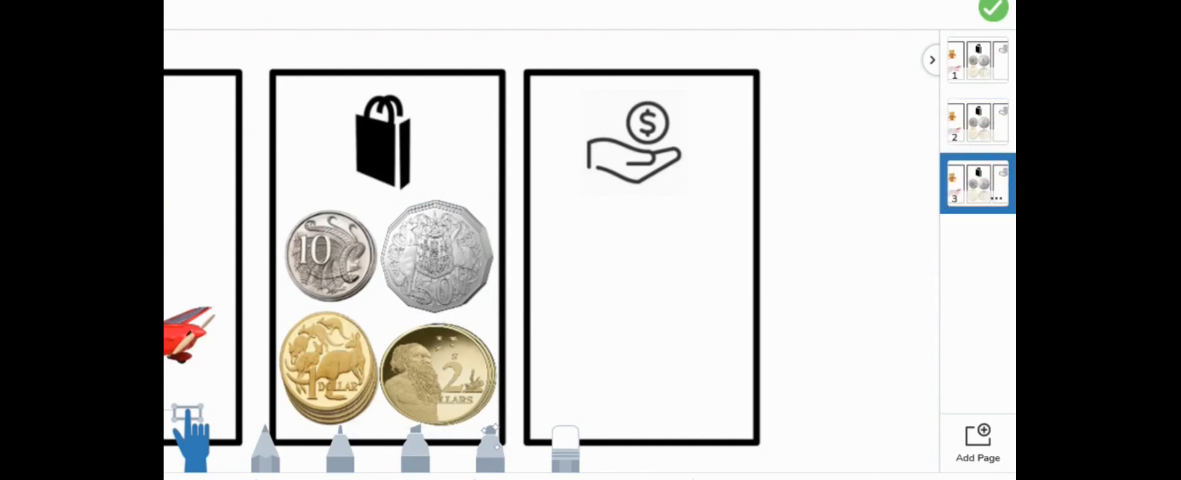
- Add a blank page and move it to the front, before the three online store pages
click(974, 460)
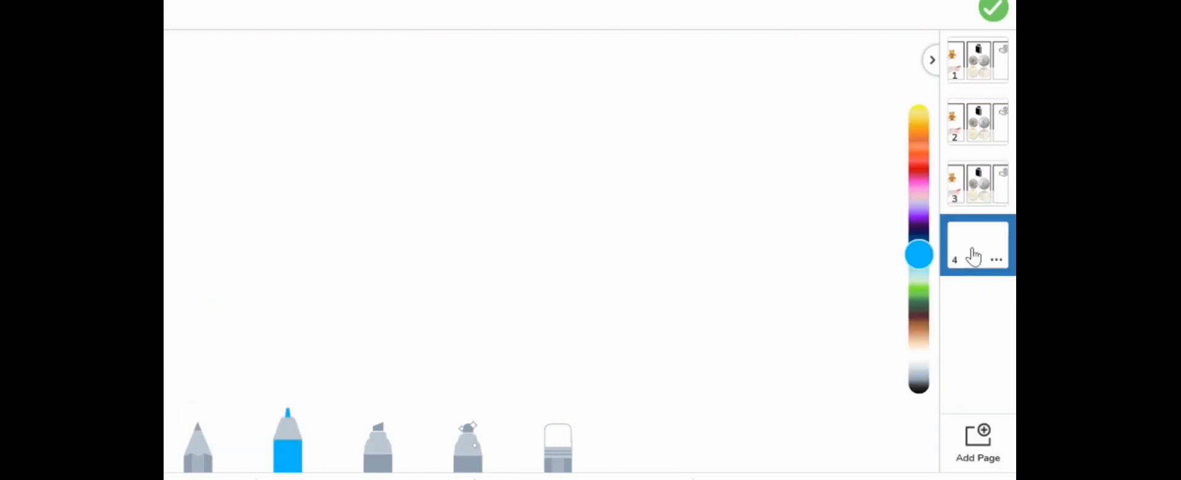
drag(975, 246, 986, 77)
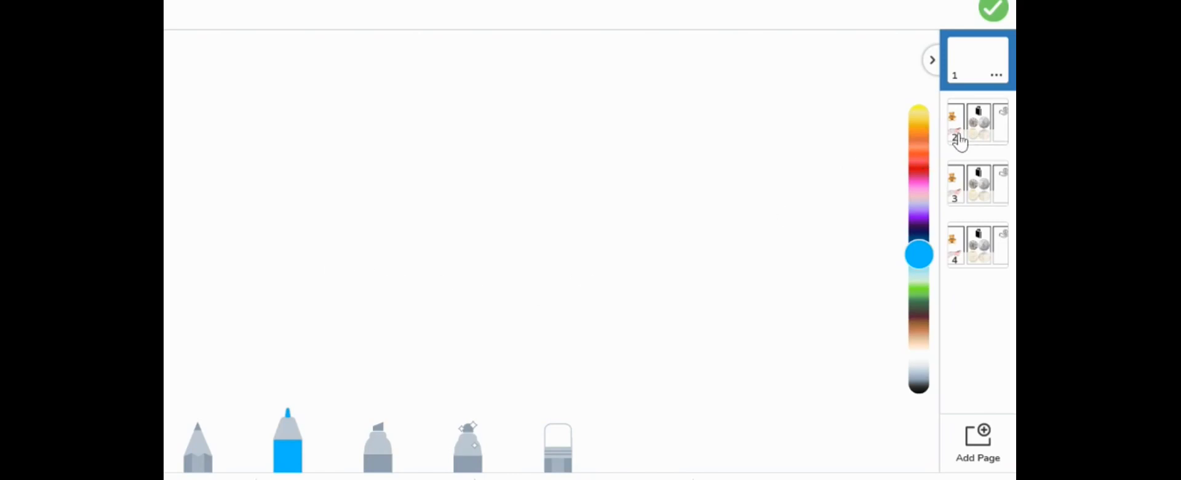
click(972, 132)
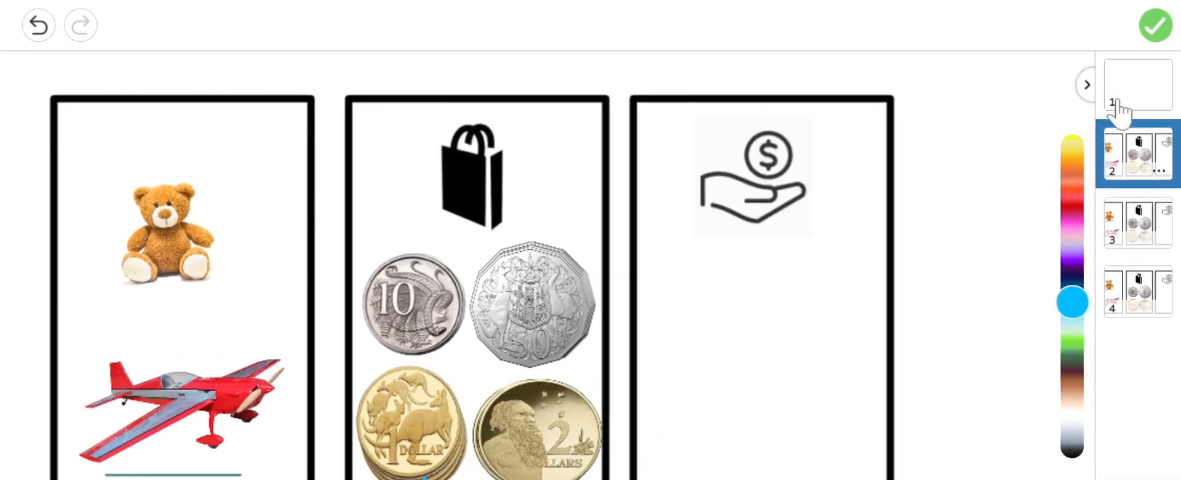
- Upload the demonstration video onto blank page 1 and position it to fill the canvas
click(1121, 92)
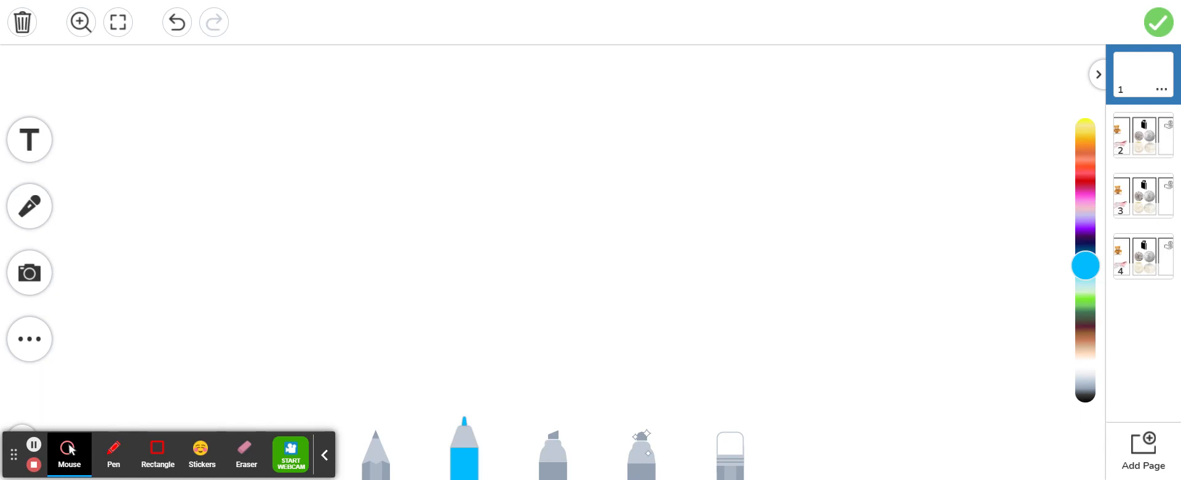
click(27, 277)
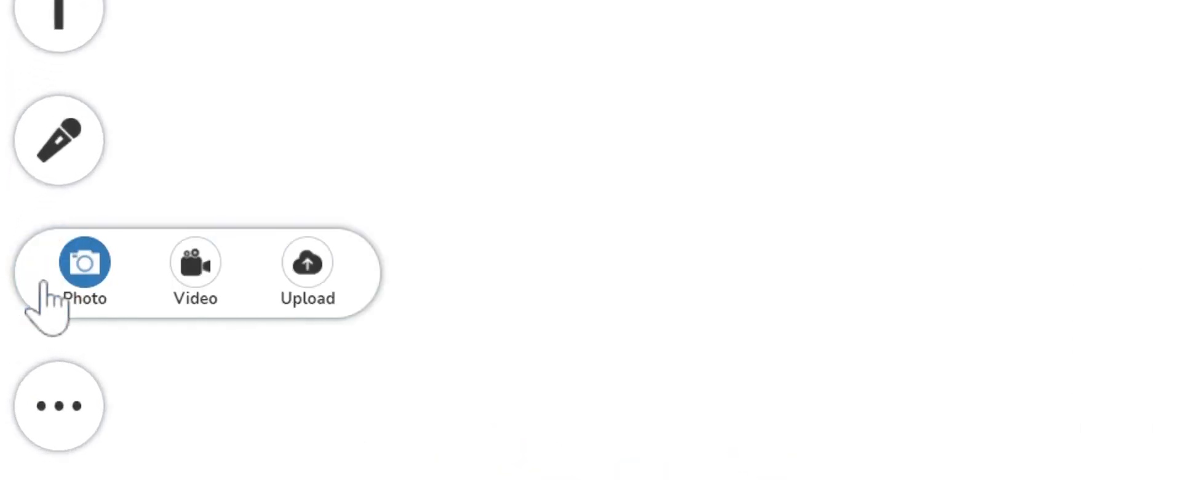
click(312, 272)
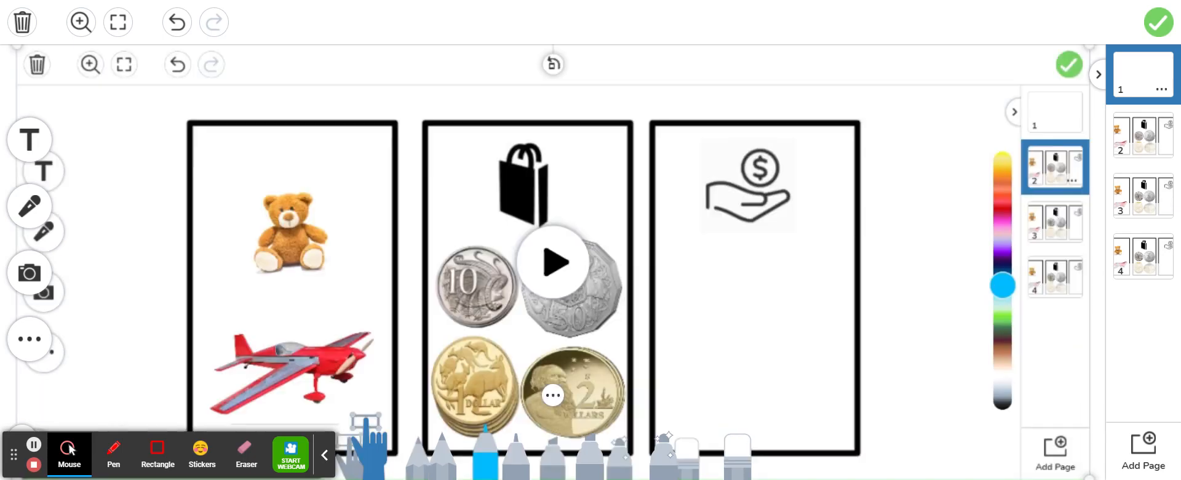
click(696, 314)
drag(695, 315, 723, 326)
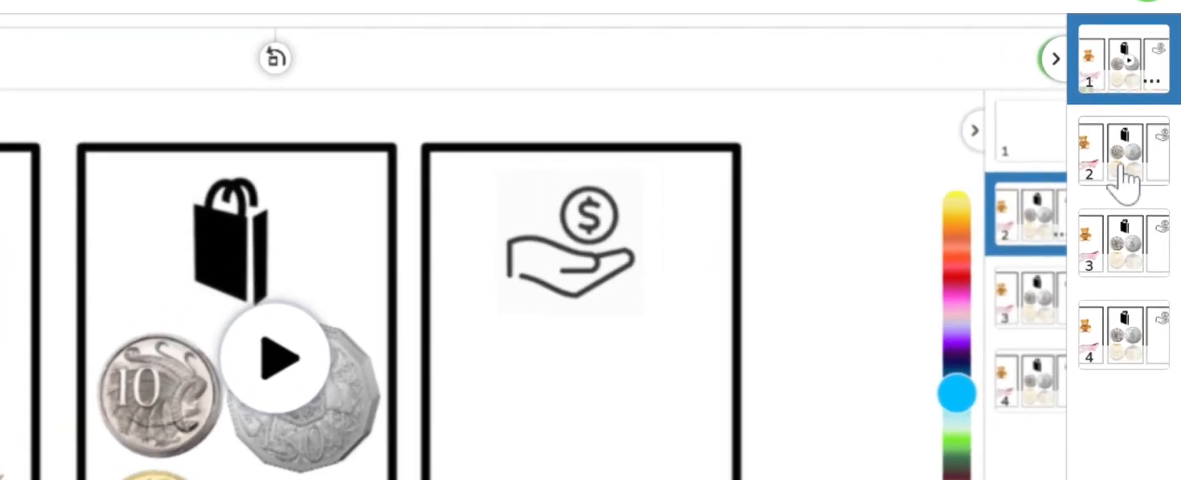
- Check the store pages, delete page 4, and finish the student template
click(1123, 179)
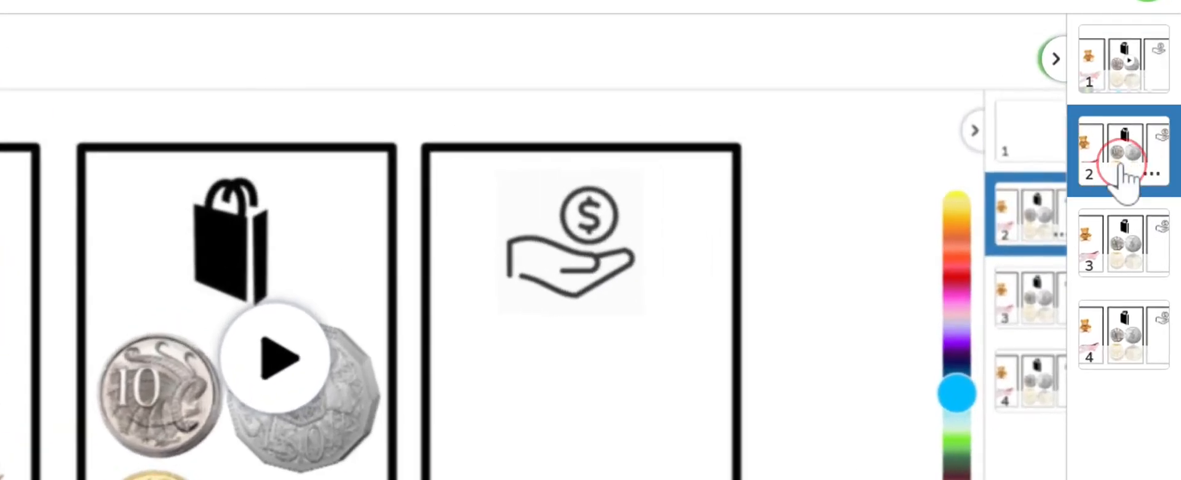
click(1126, 225)
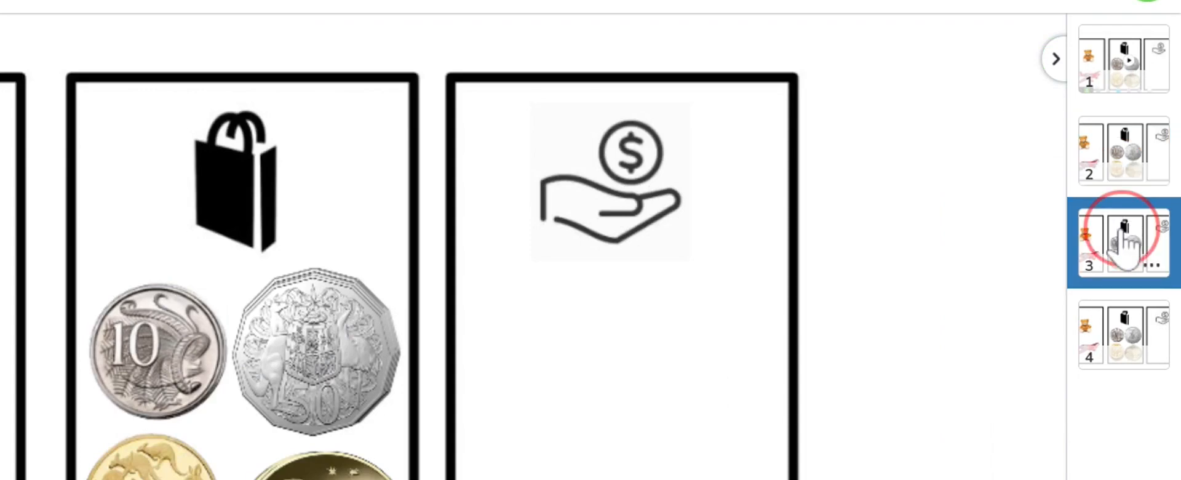
click(1136, 342)
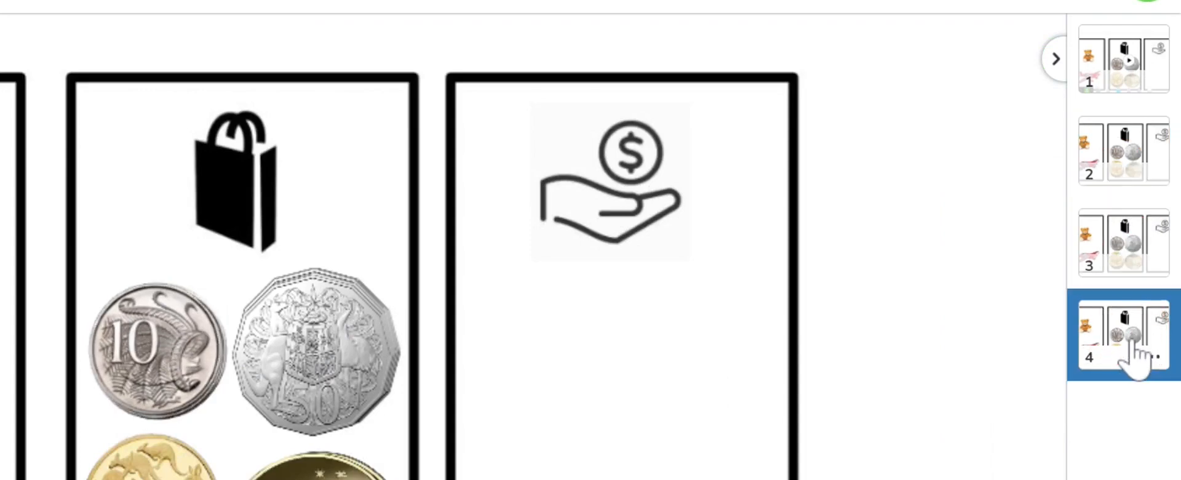
click(1158, 356)
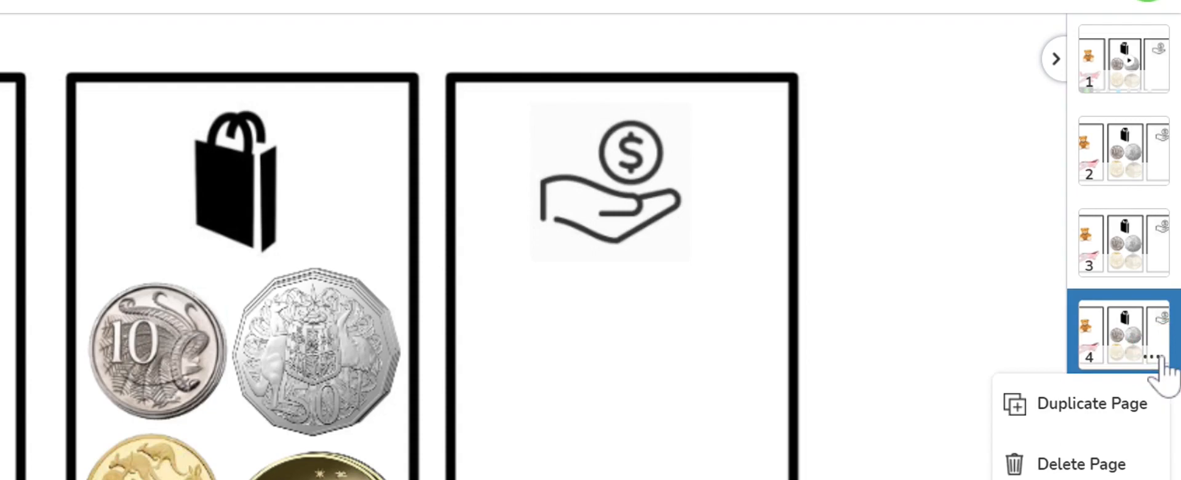
click(1060, 468)
click(403, 358)
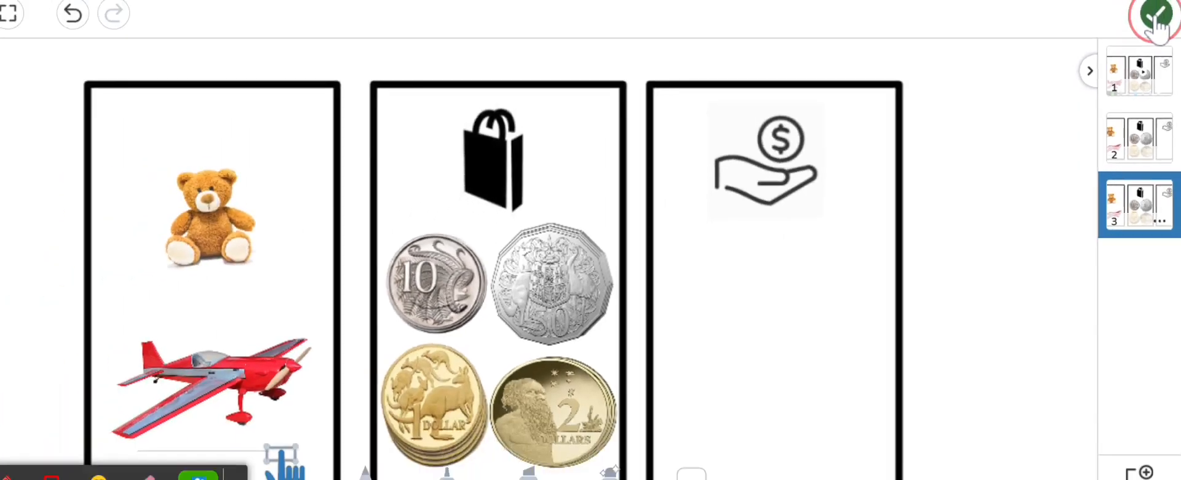
click(1148, 9)
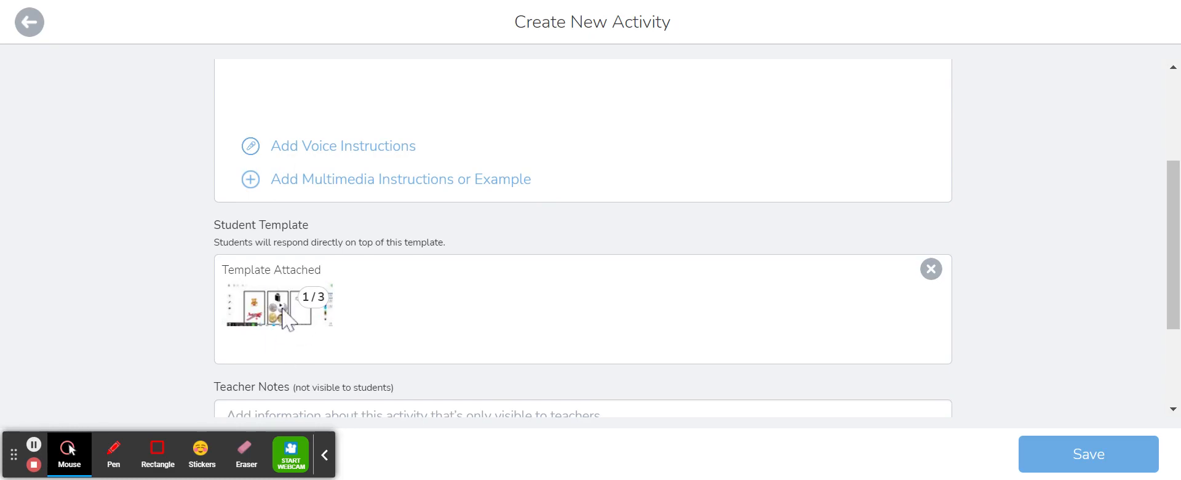
- Enter student instructions to watch the page 1 video, put an item over the bag, look at the price, pay with coins and submit
scroll(318, 314, up, 3)
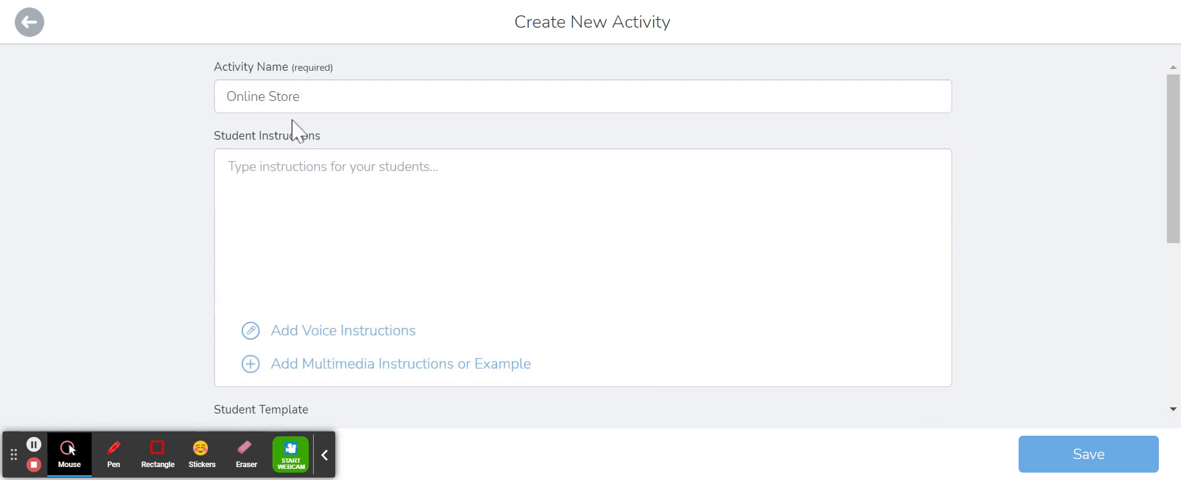
click(303, 184)
scroll(289, 179, down, 3)
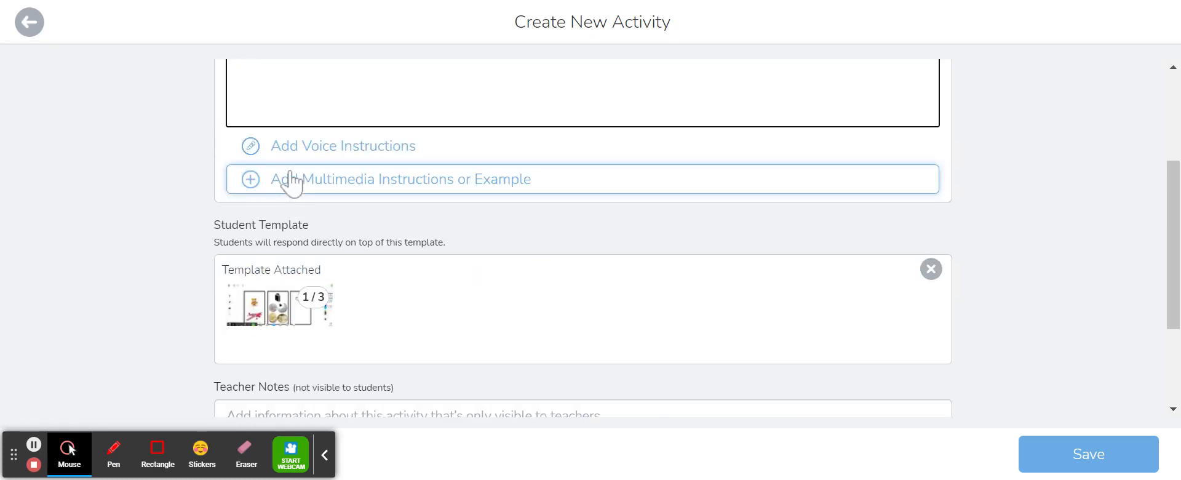
scroll(298, 145, up, 3)
text(Watch)
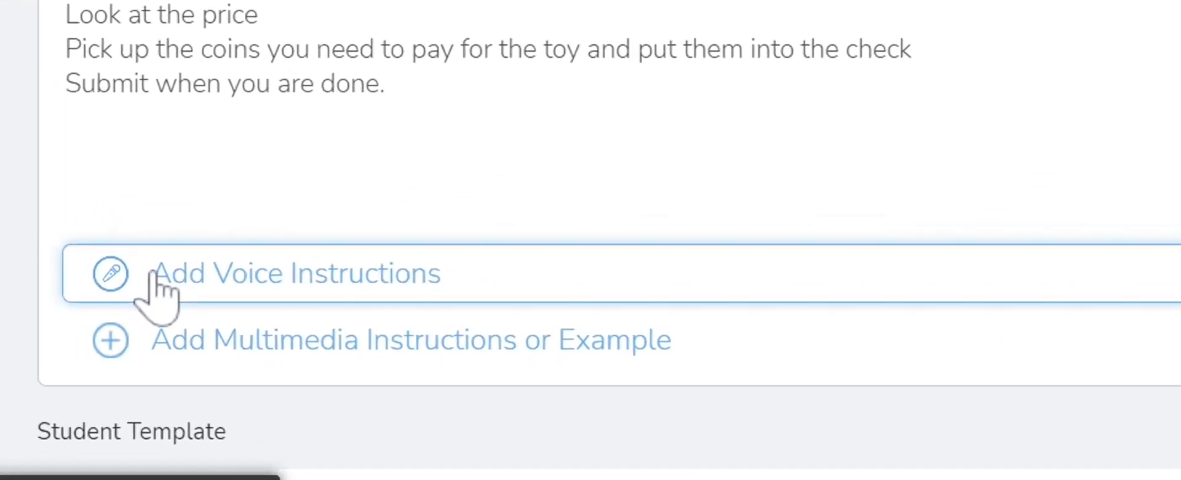
- Open the voice instructions recorder and attach the uploaded demonstration as the multimedia example
click(153, 274)
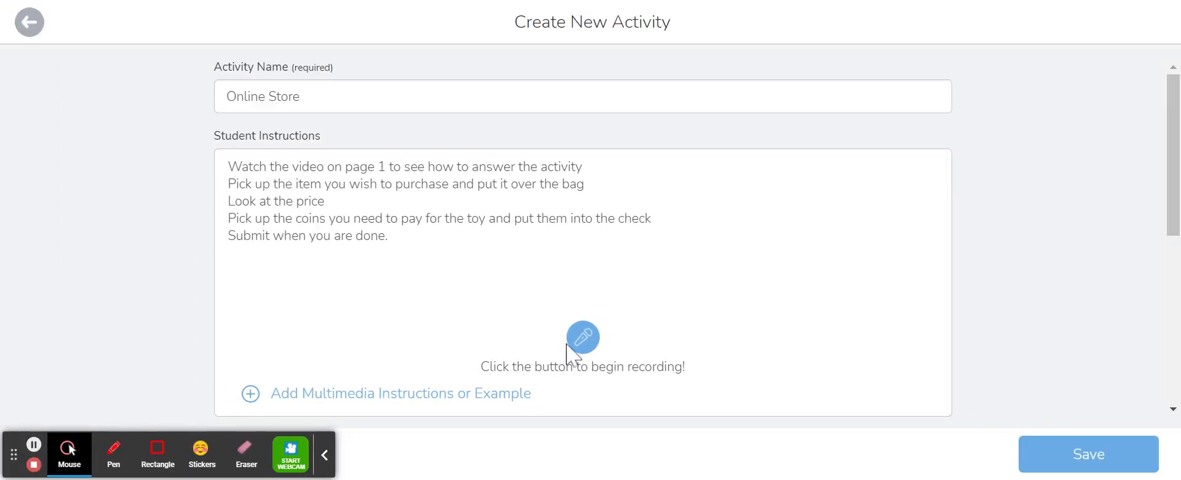
scroll(256, 219, down, 3)
click(249, 207)
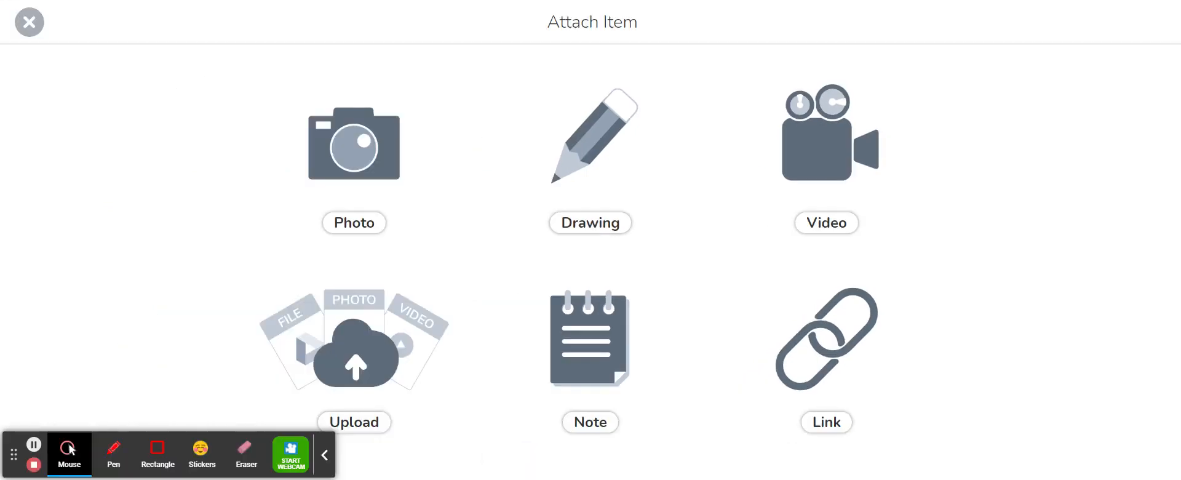
click(360, 391)
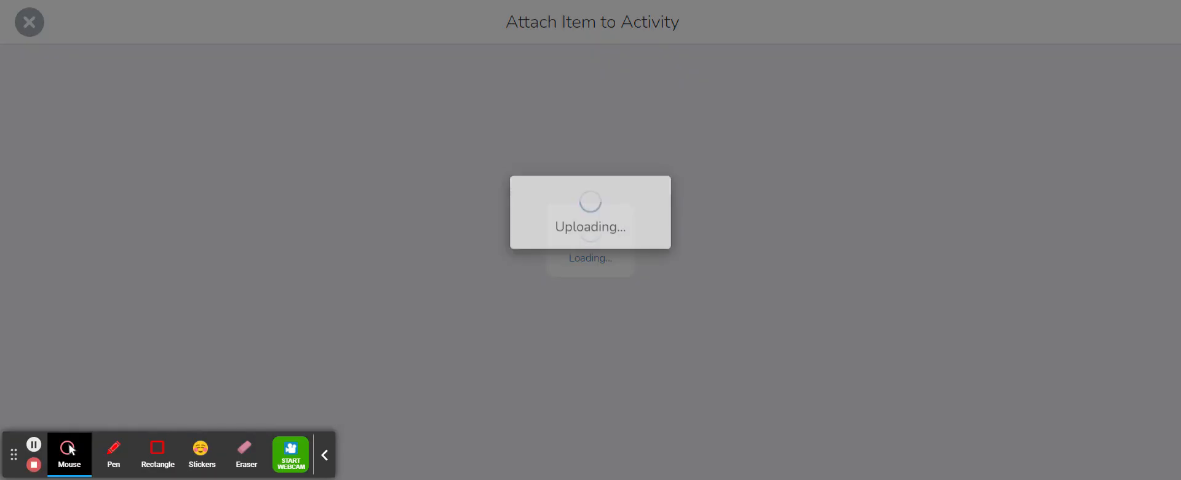
- Review the attached example, template and skills sections of the activity, and save it
scroll(301, 270, down, 5)
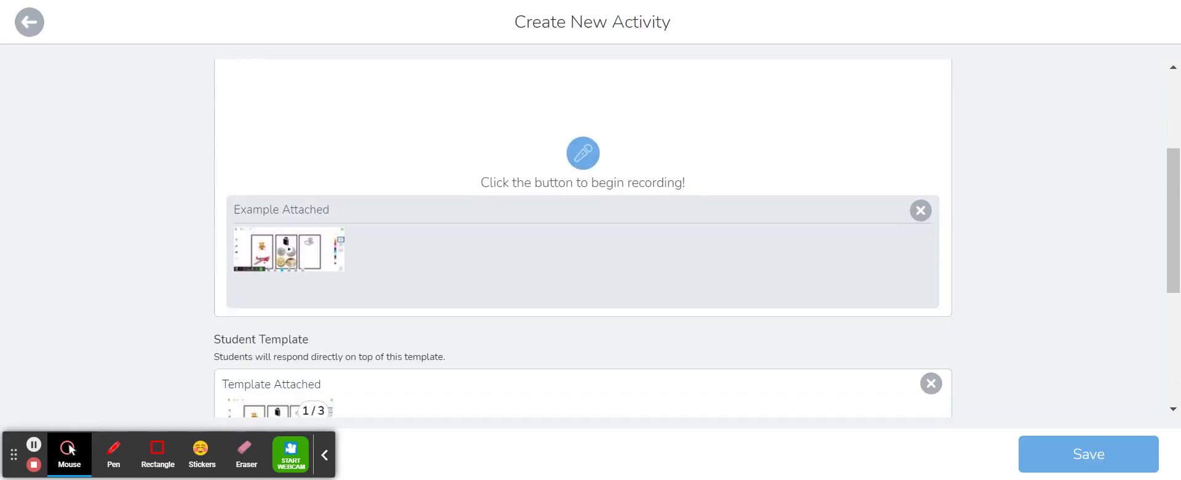
scroll(304, 200, up, 2)
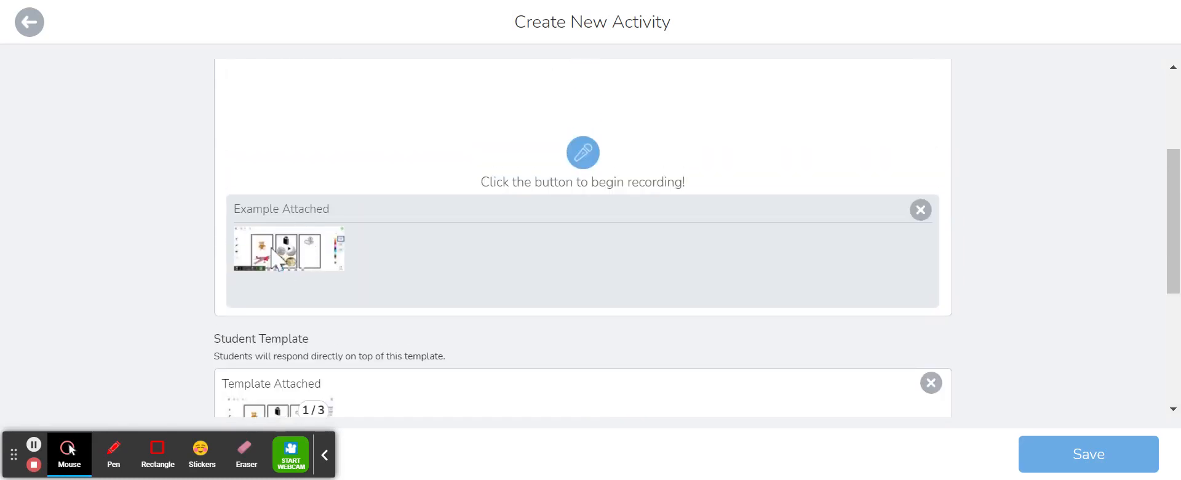
scroll(307, 246, down, 4)
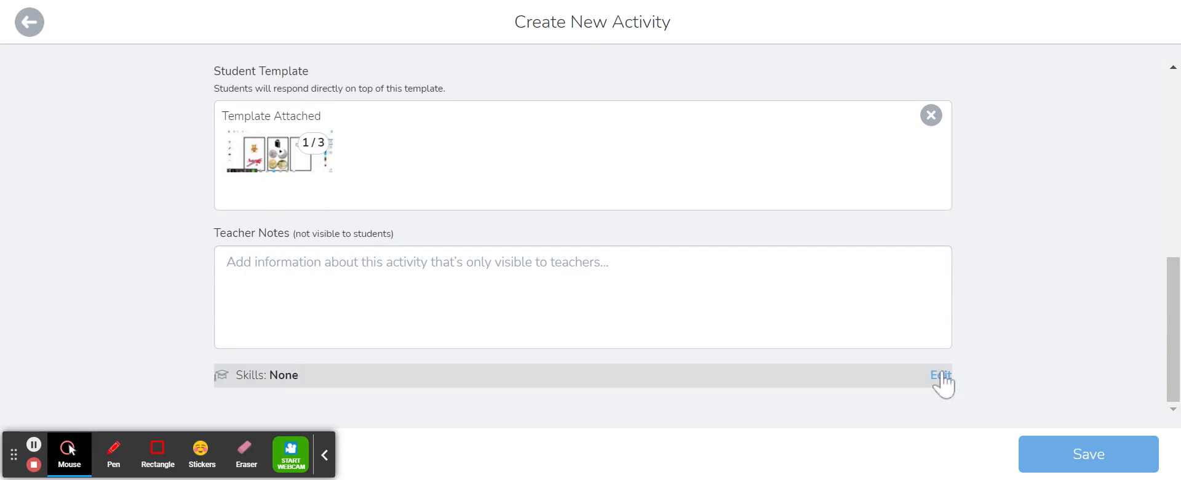
scroll(841, 322, up, 10)
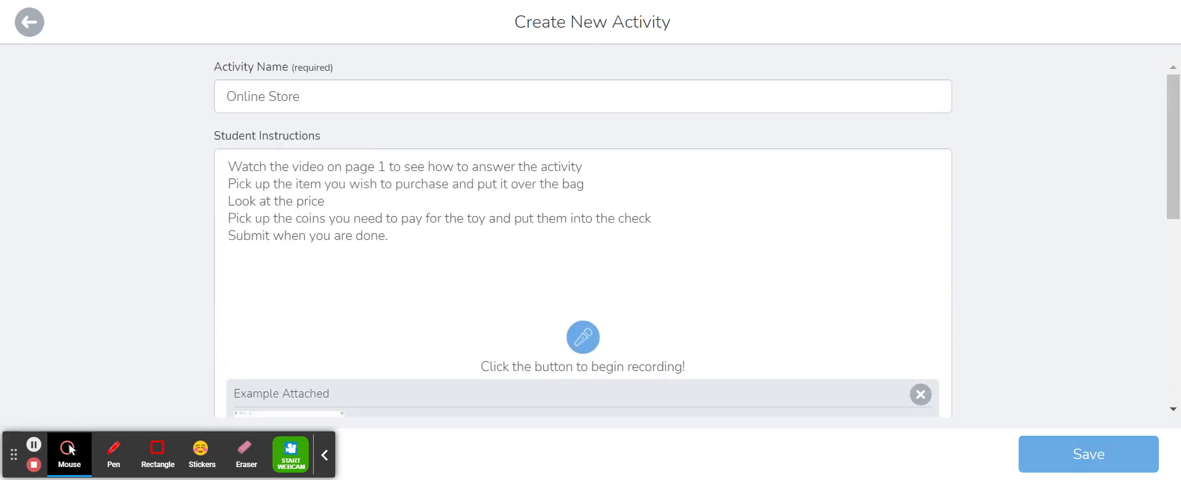
click(1120, 469)
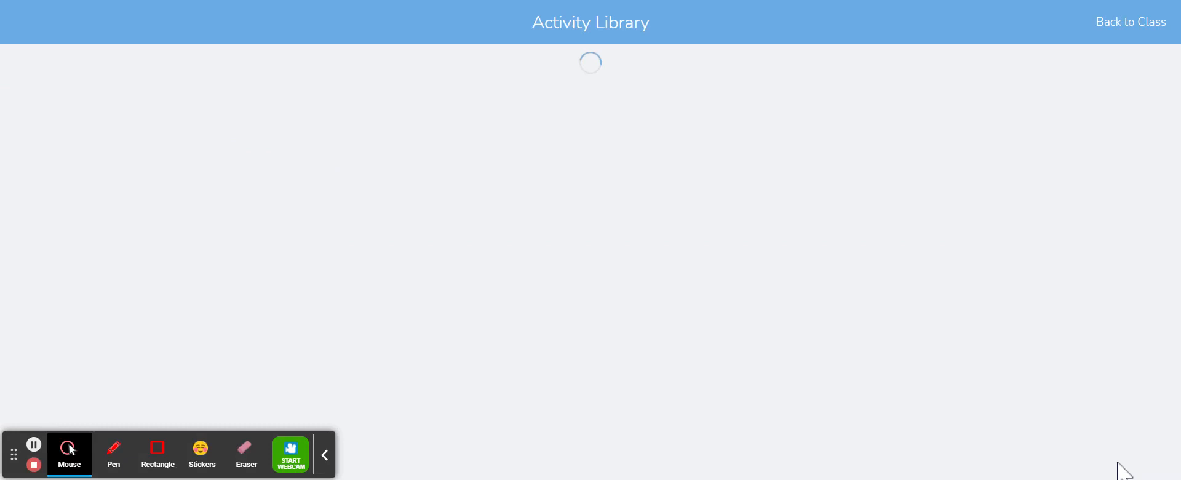